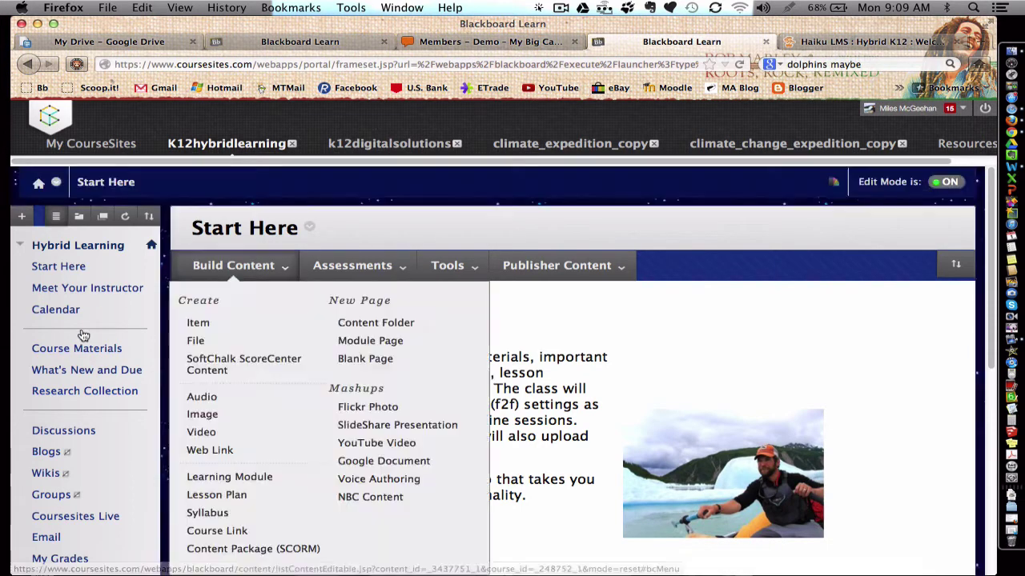
From the Full Grade Center, go to Manage > Grading Periods.
scroll(80, 336, down, 2)
scroll(81, 340, down, 6)
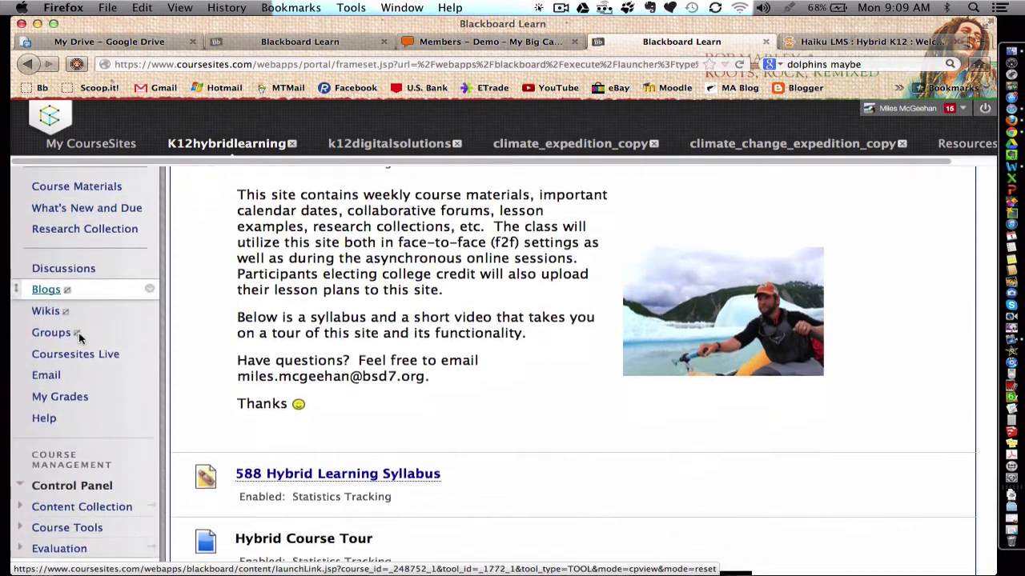
scroll(80, 338, down, 1)
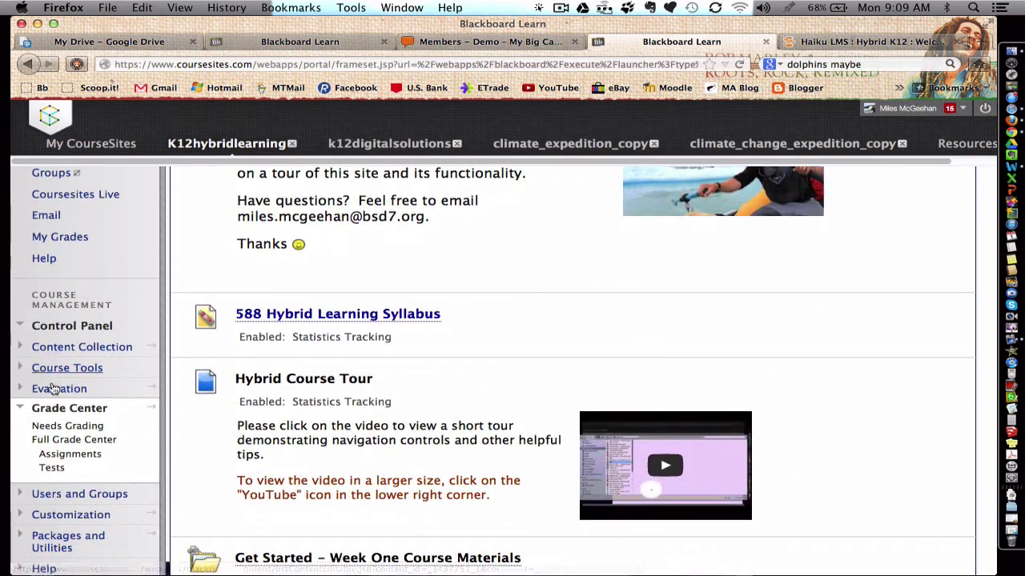
click(66, 440)
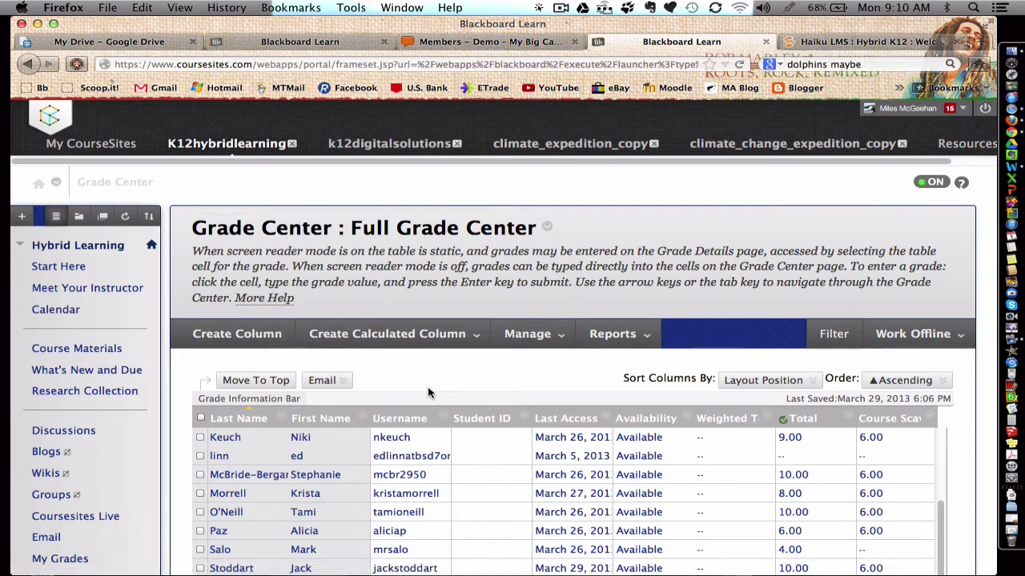
click(559, 340)
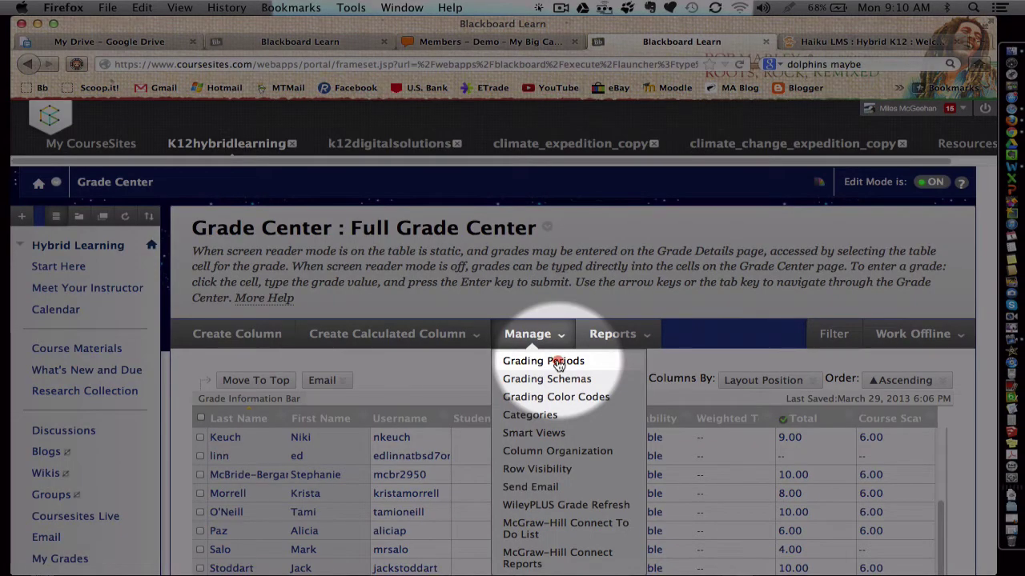
click(559, 362)
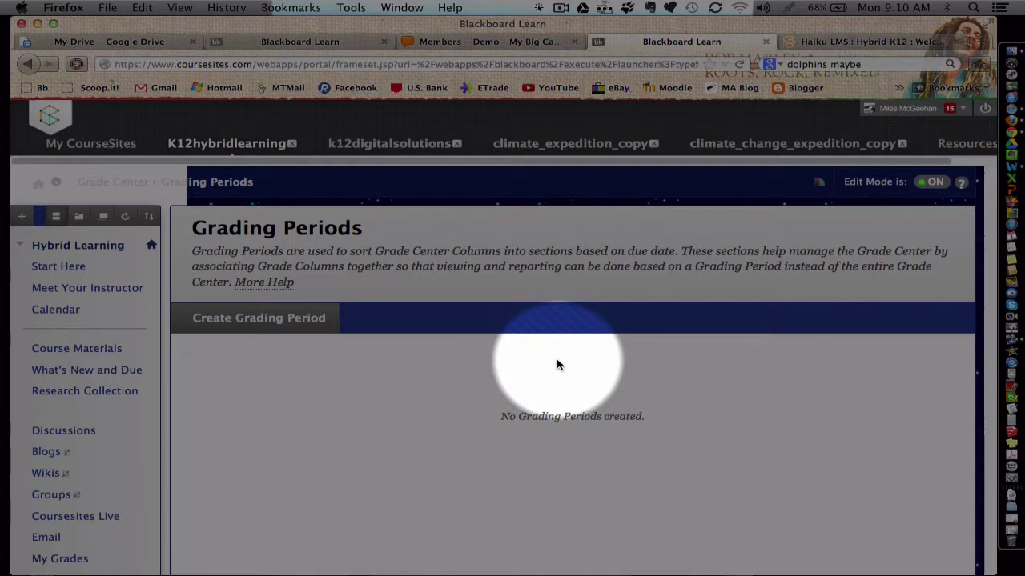
Create a grading period named 'Spring Semester 2013' described as 'January to June 2013'.
click(266, 321)
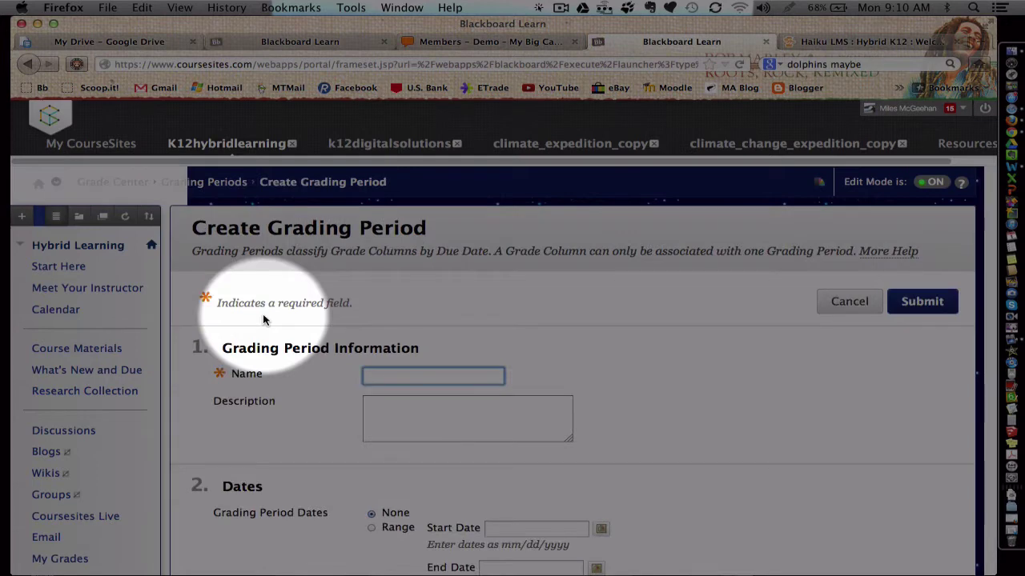
click(381, 373)
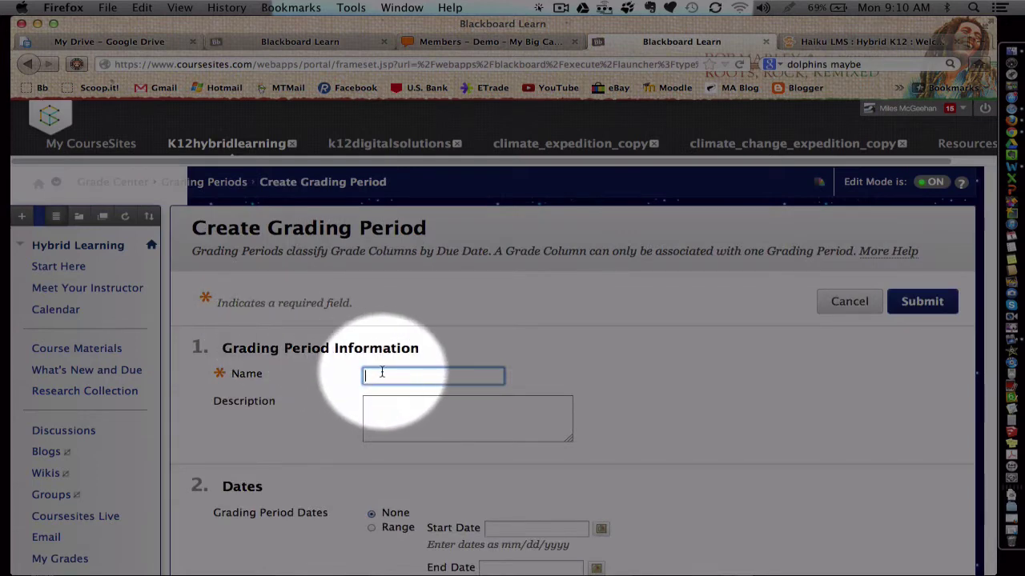
text(S)
key(BackSpace)
text(Nine)
key(BackSpace)
key(BackSpace)
key(BackSpace)
key(BackSpace)
text(Spring Semester )
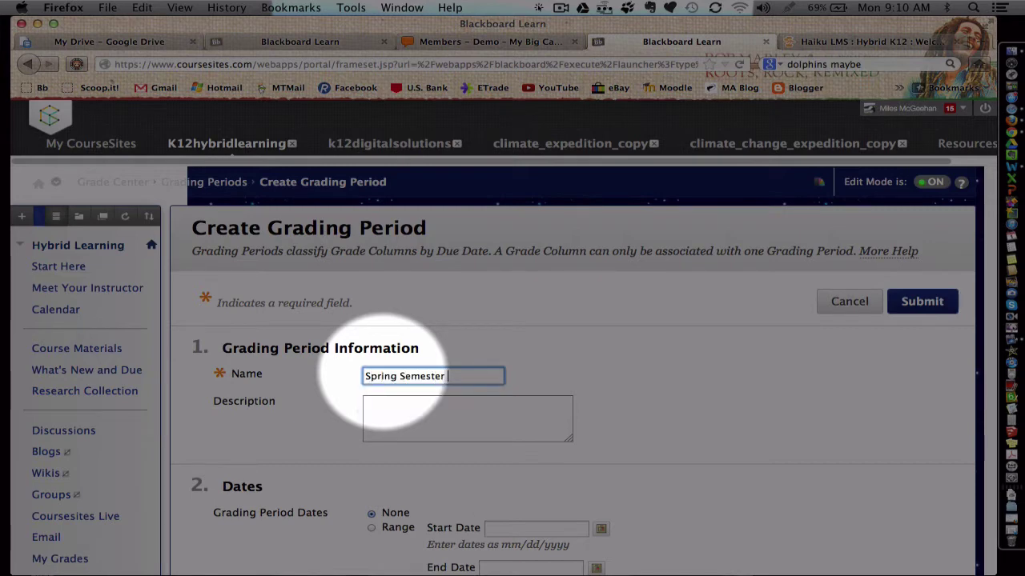
text(2013)
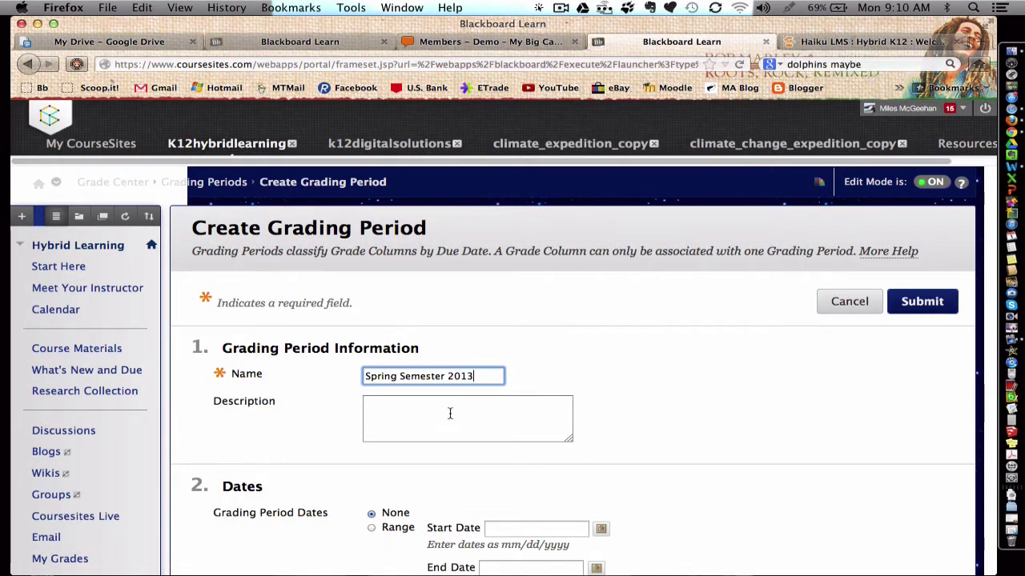
click(449, 413)
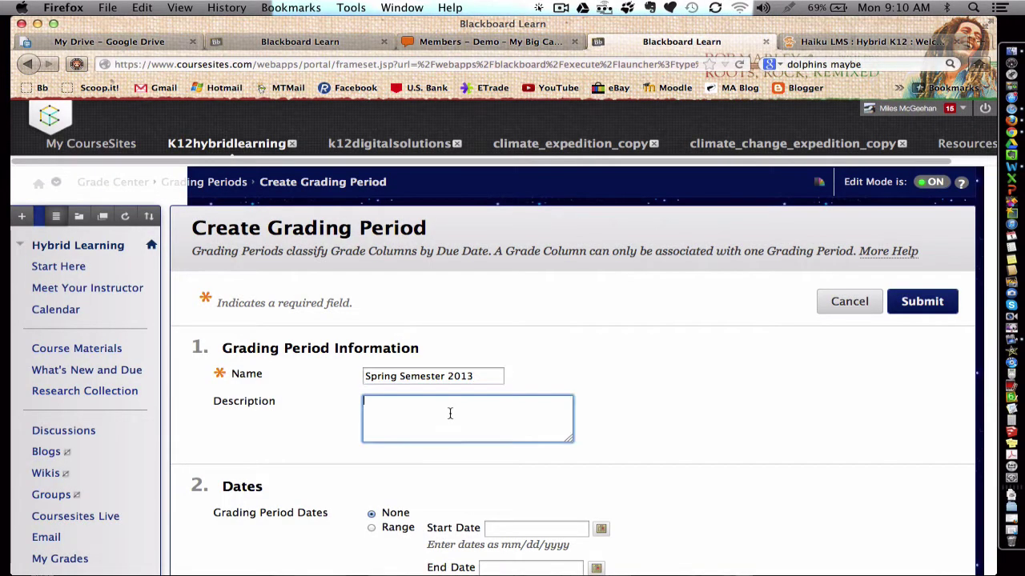
text(January )
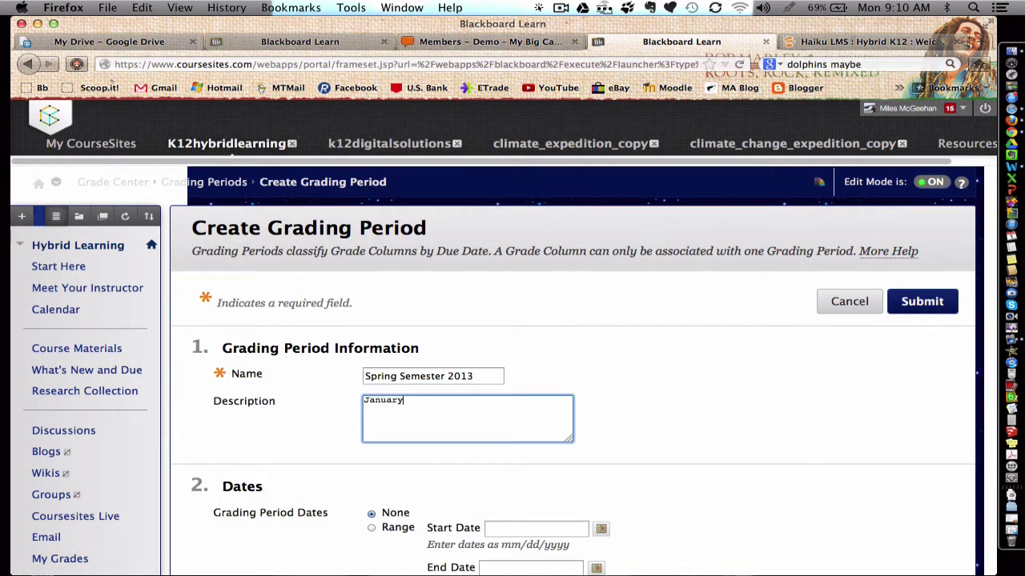
text(to June 2013)
scroll(496, 464, down, 3)
scroll(496, 470, down, 1)
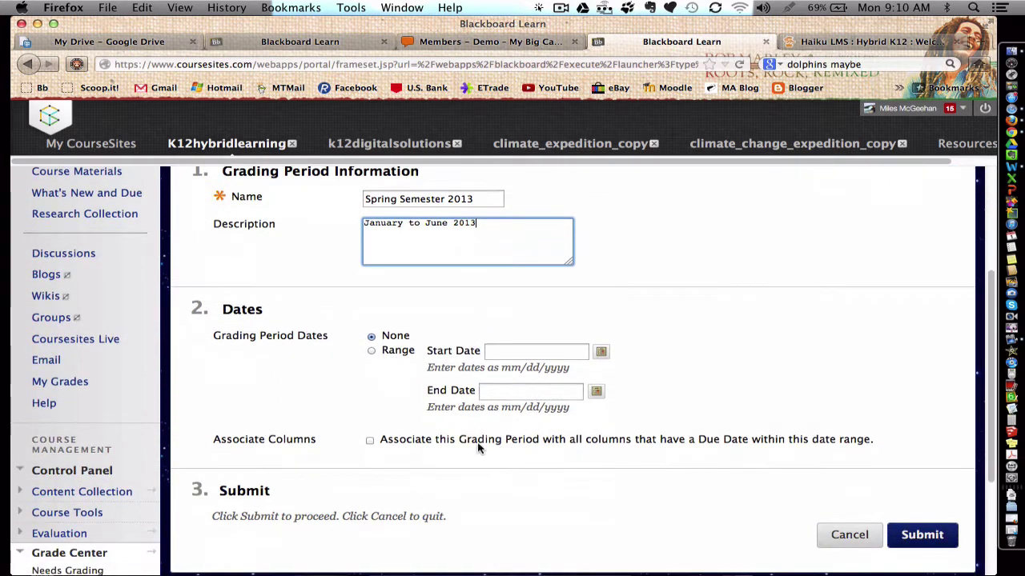
Set the range to 01/01/2013–06/14/2013 and associate columns due within it.
click(371, 349)
click(600, 351)
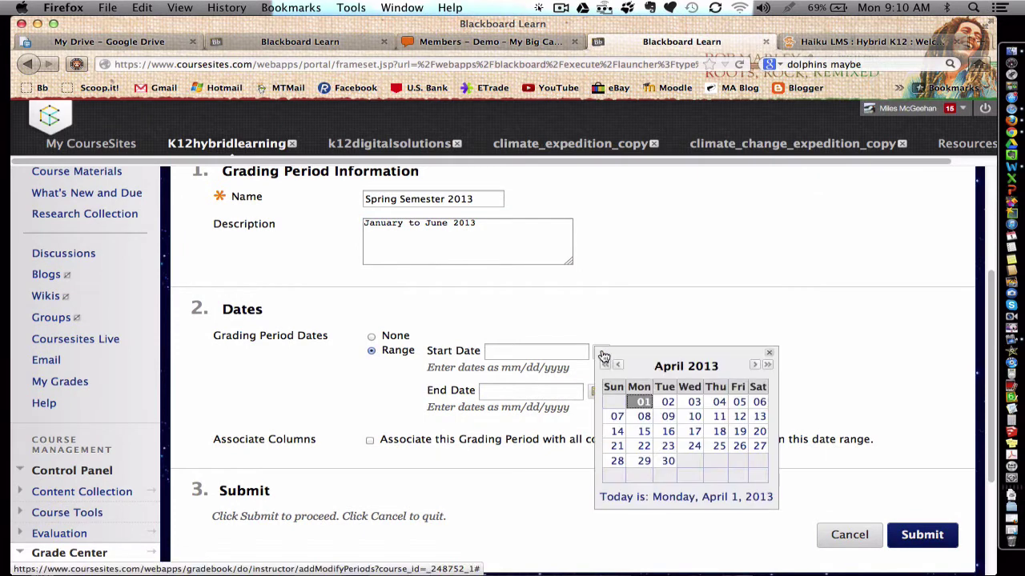
click(617, 365)
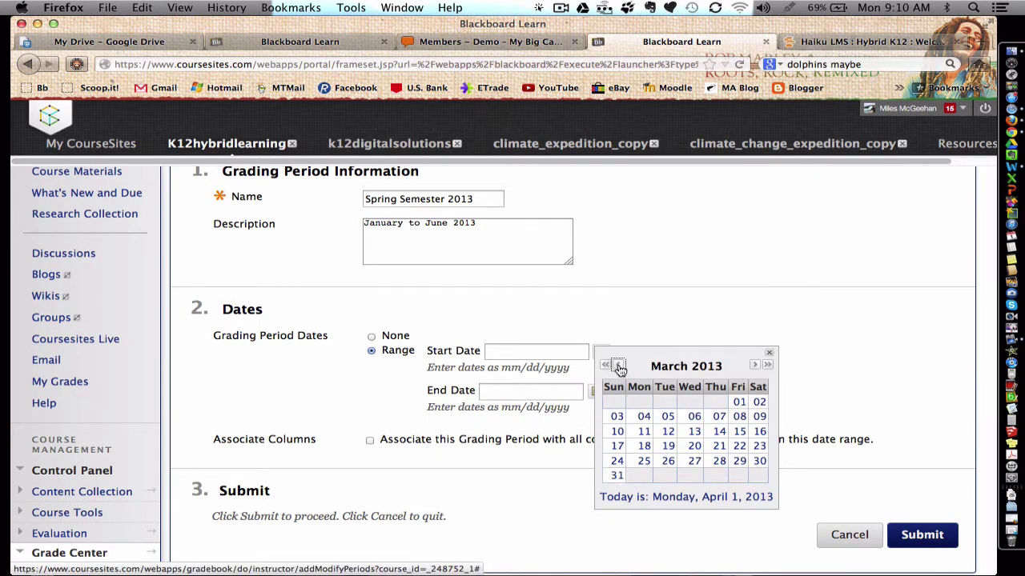
click(617, 365)
click(617, 365)
click(667, 402)
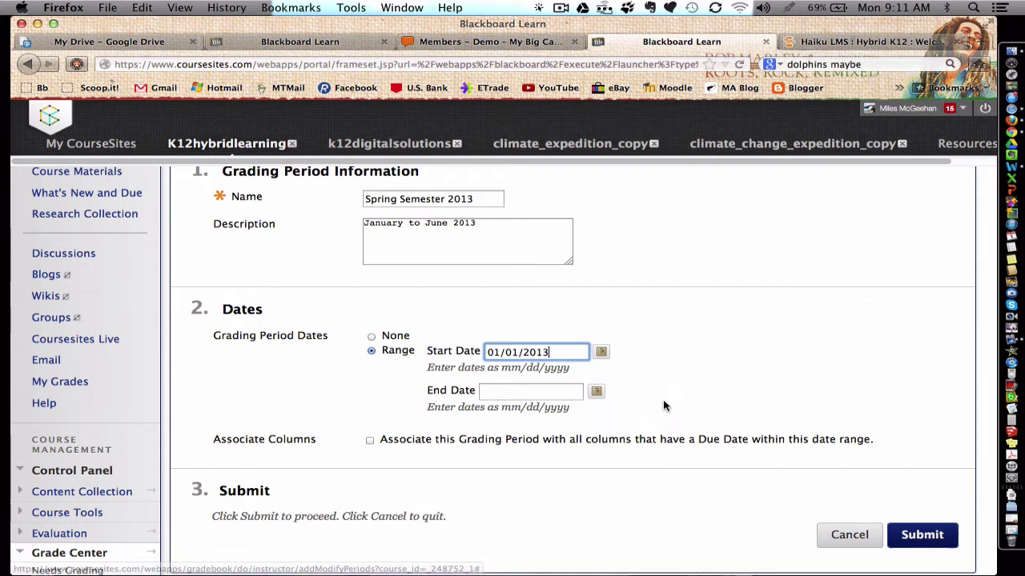
click(597, 394)
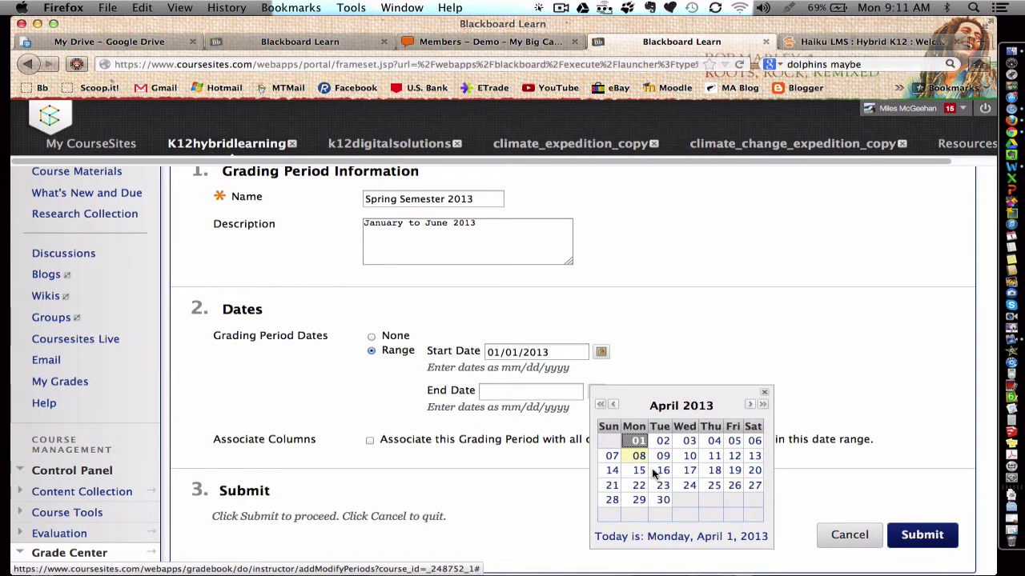
click(750, 406)
click(750, 406)
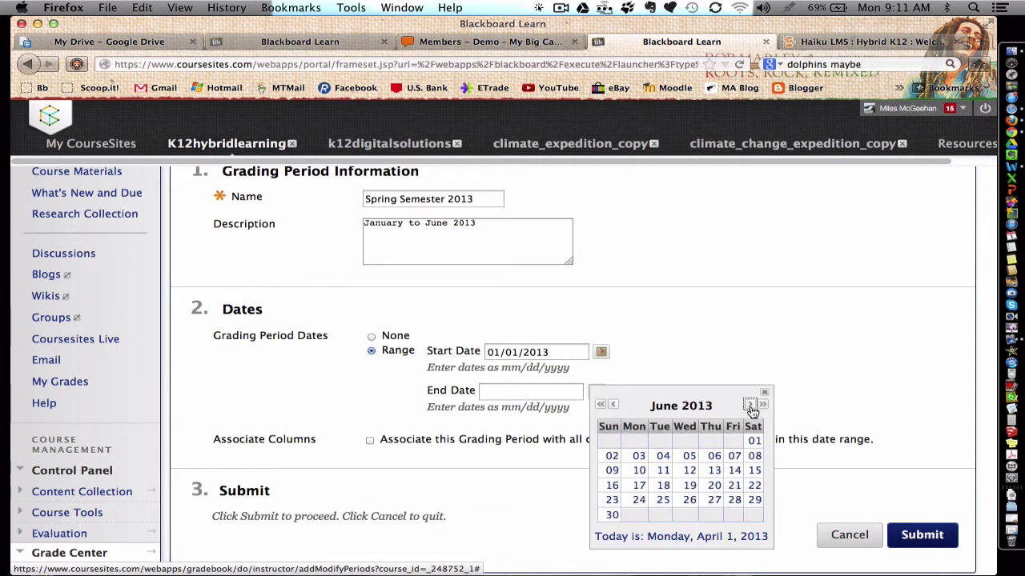
click(735, 471)
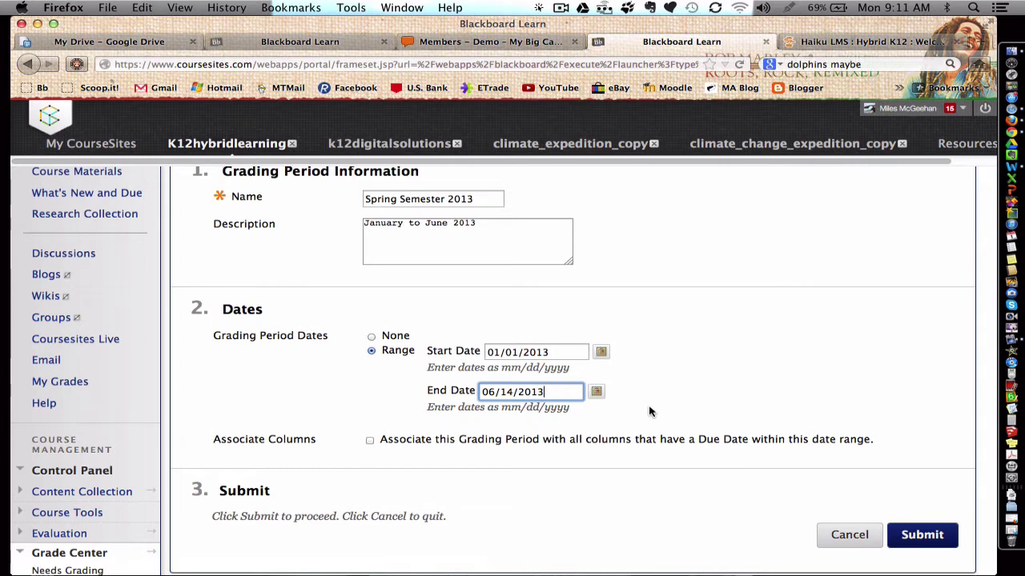
click(370, 440)
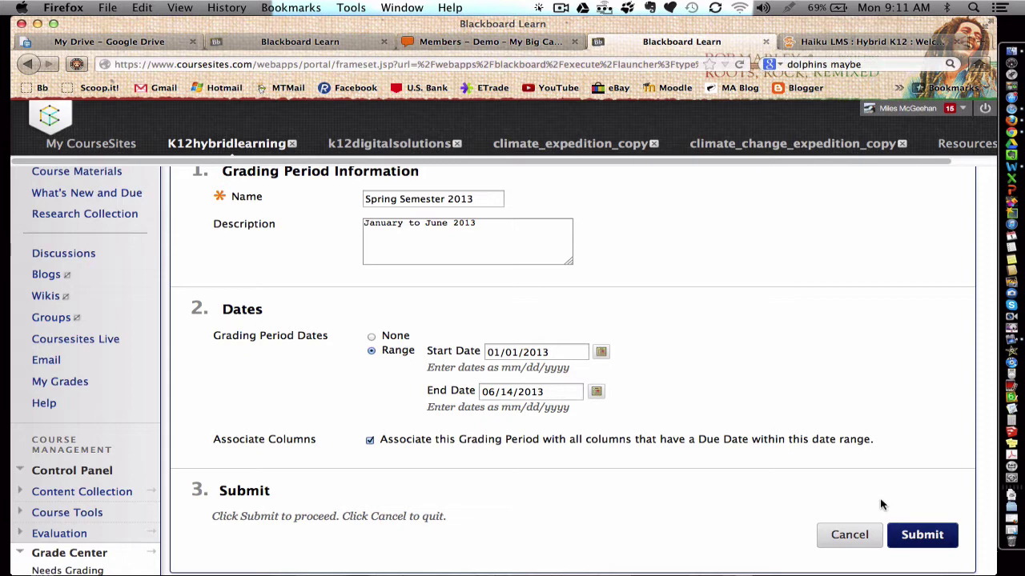
Submit the Spring Semester 2013 grading period and return to the Full Grade Center.
click(927, 537)
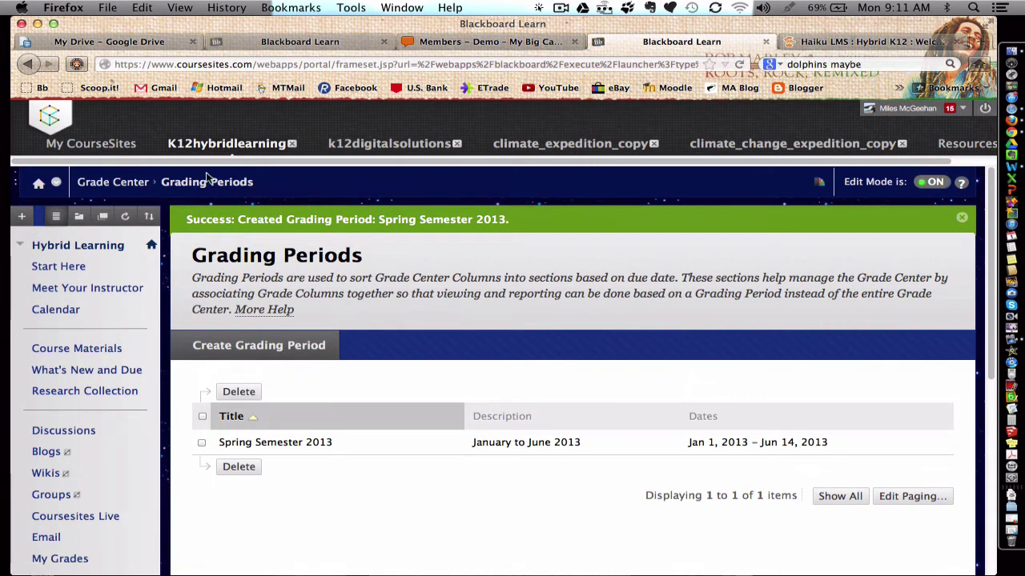
click(119, 184)
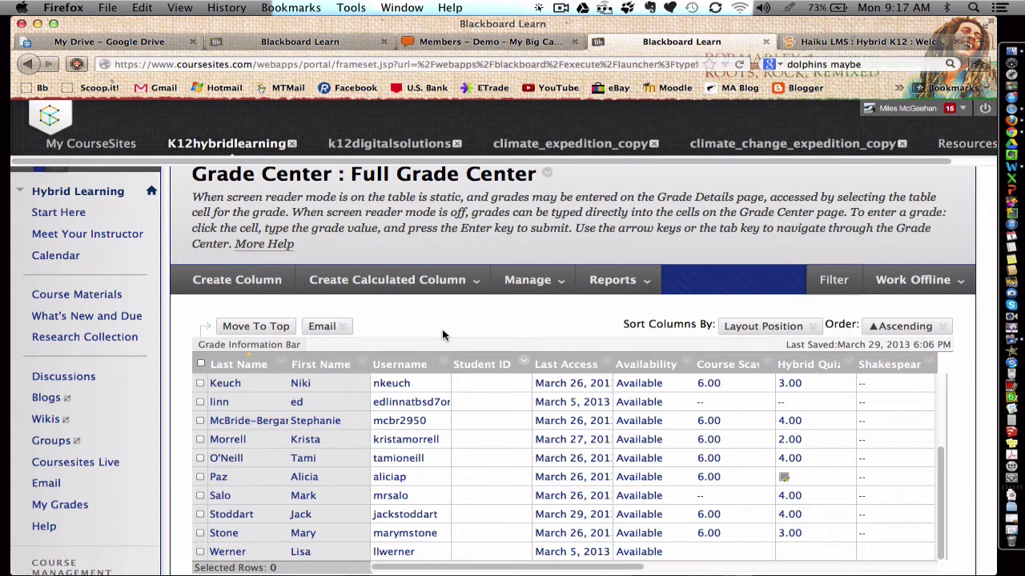
Start a new Smart View named 'Spring 2013' from the Manage menu's Smart Views.
click(540, 293)
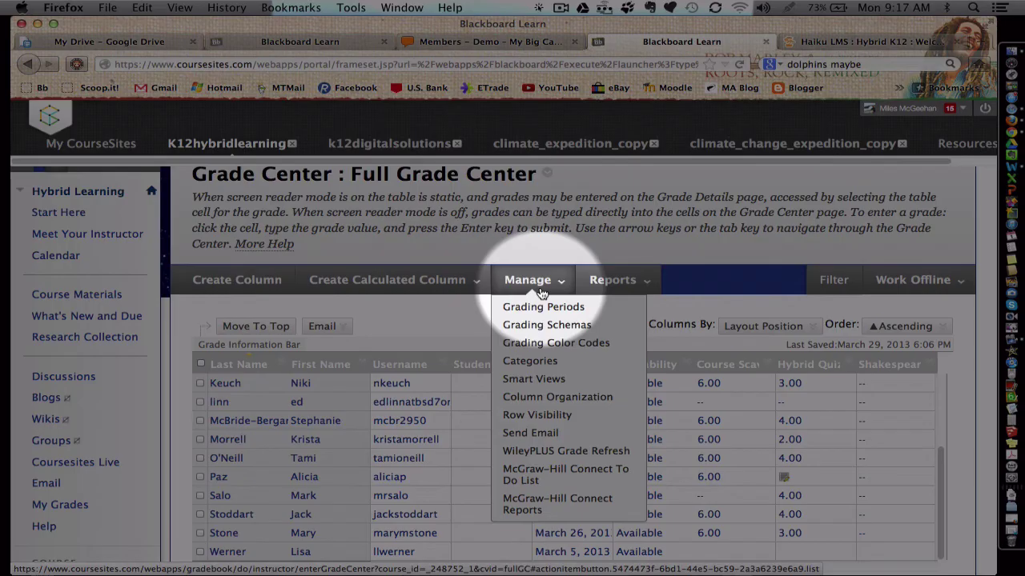
click(551, 382)
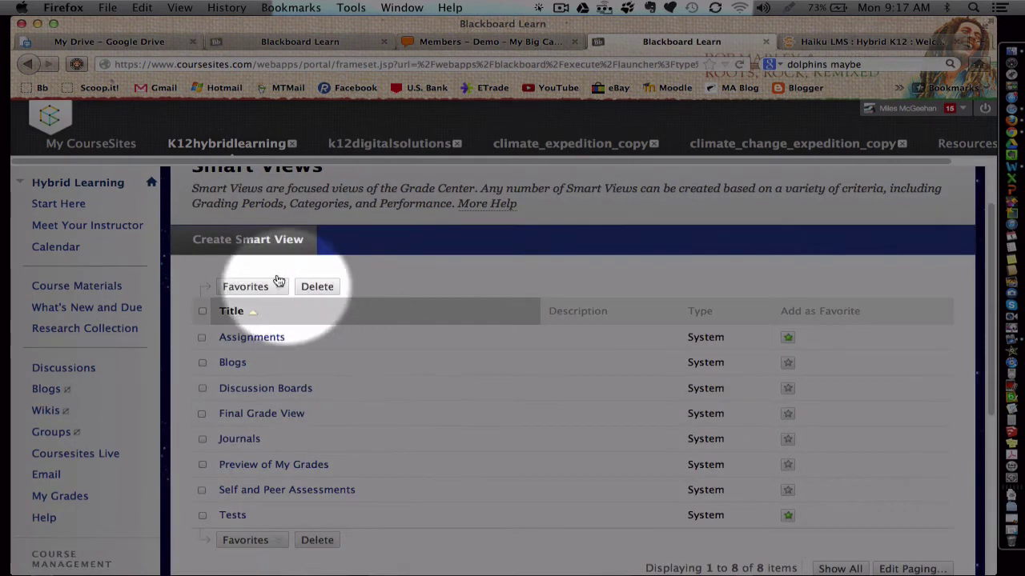
click(247, 240)
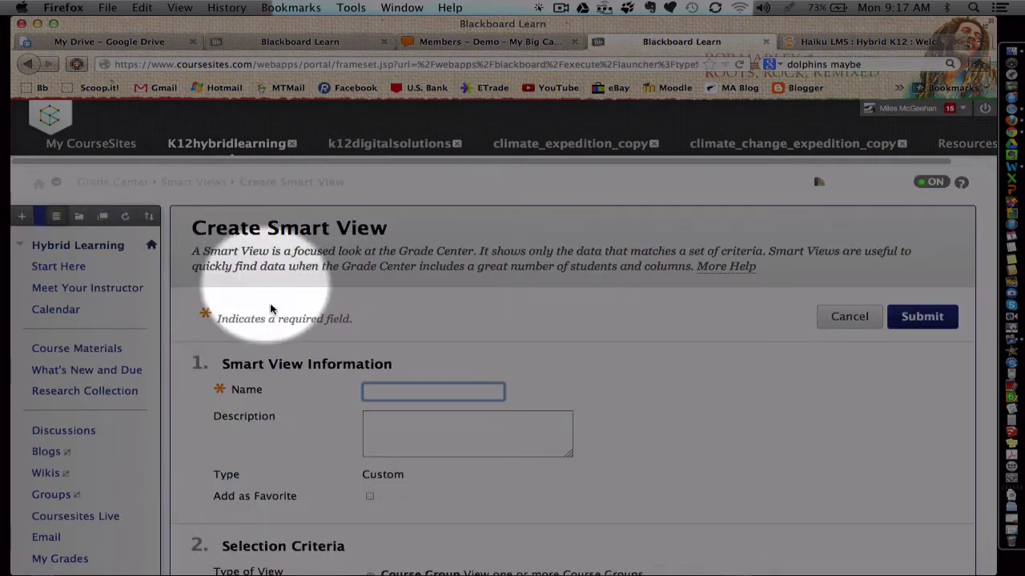
text(Sp)
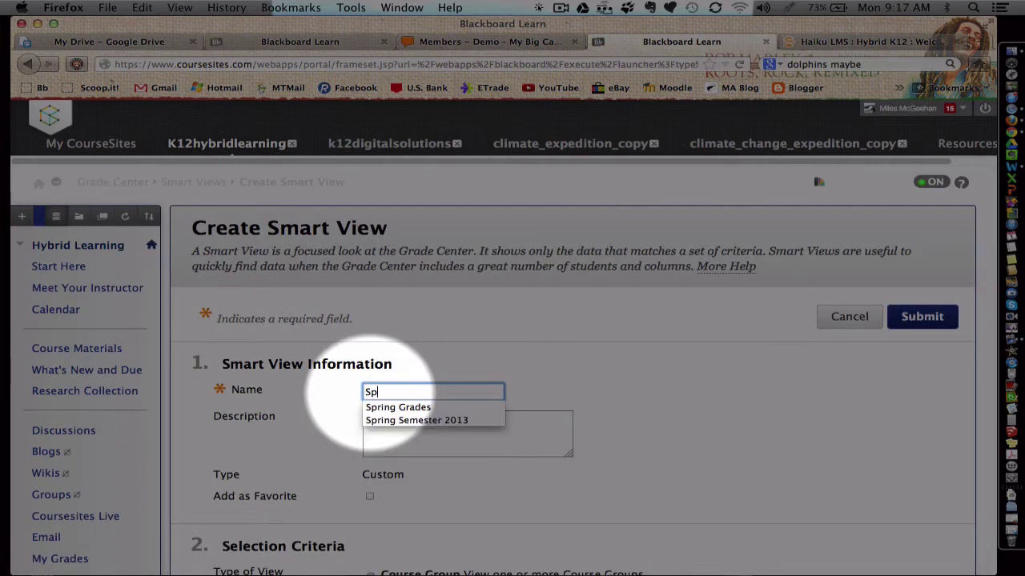
text(ring 2013)
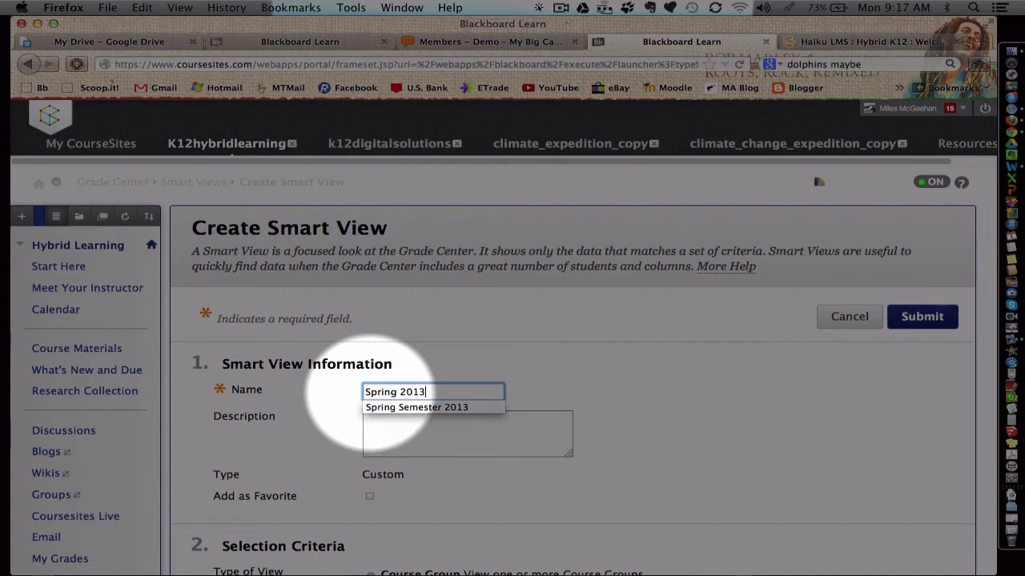
key(Tab)
Set the view type to User and select all users.
scroll(368, 396, down, 5)
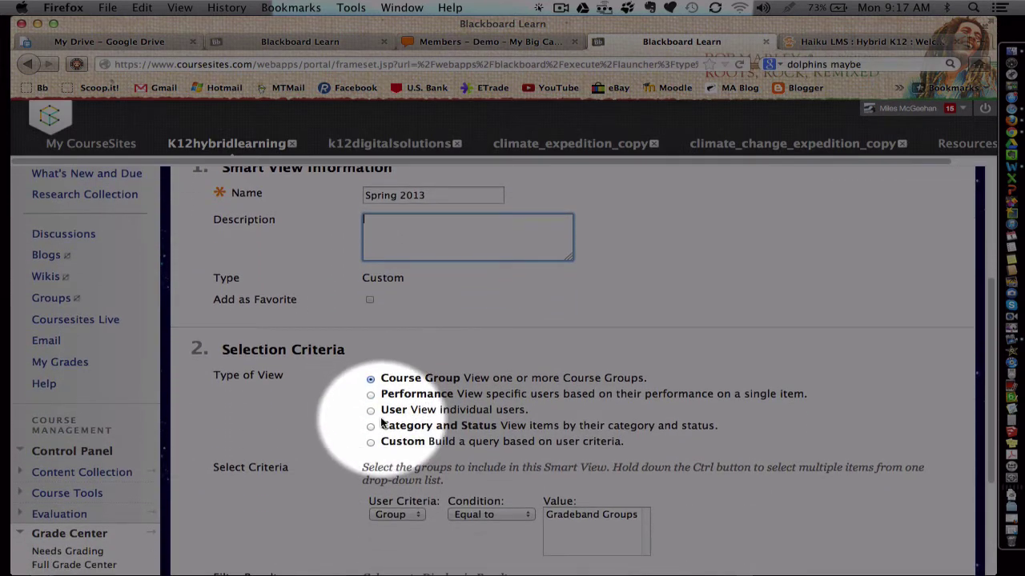
click(371, 411)
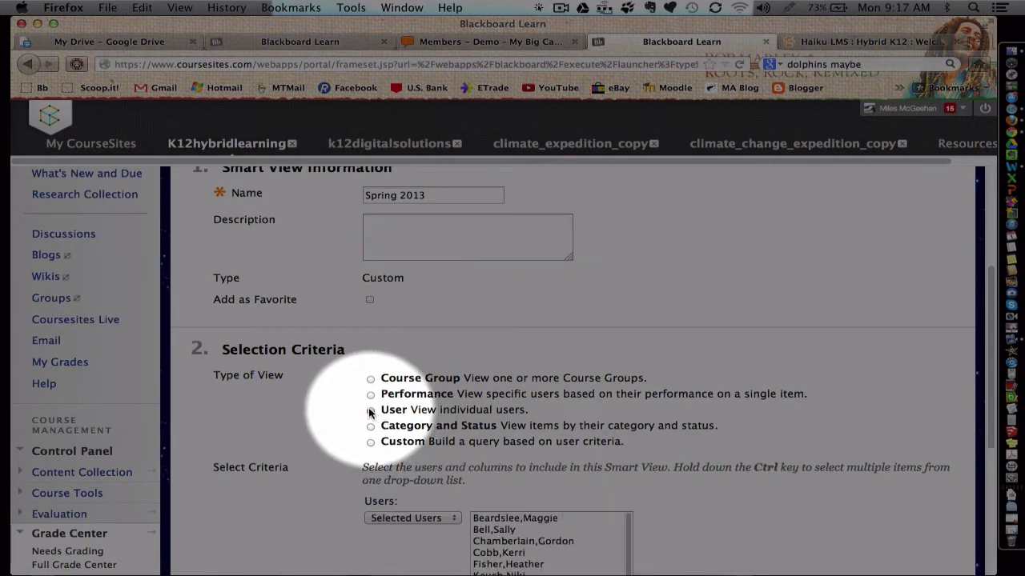
scroll(440, 409, down, 3)
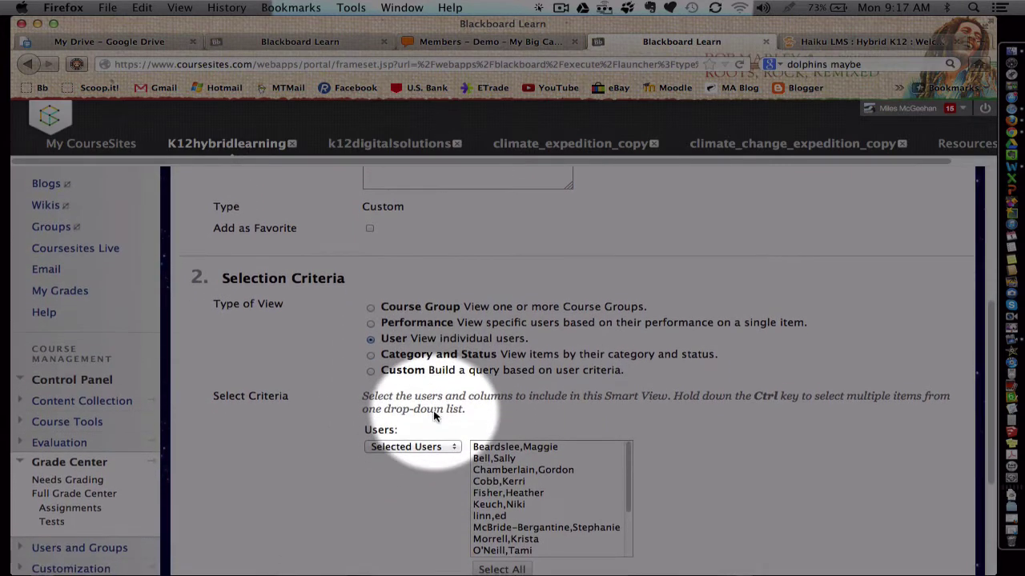
click(501, 552)
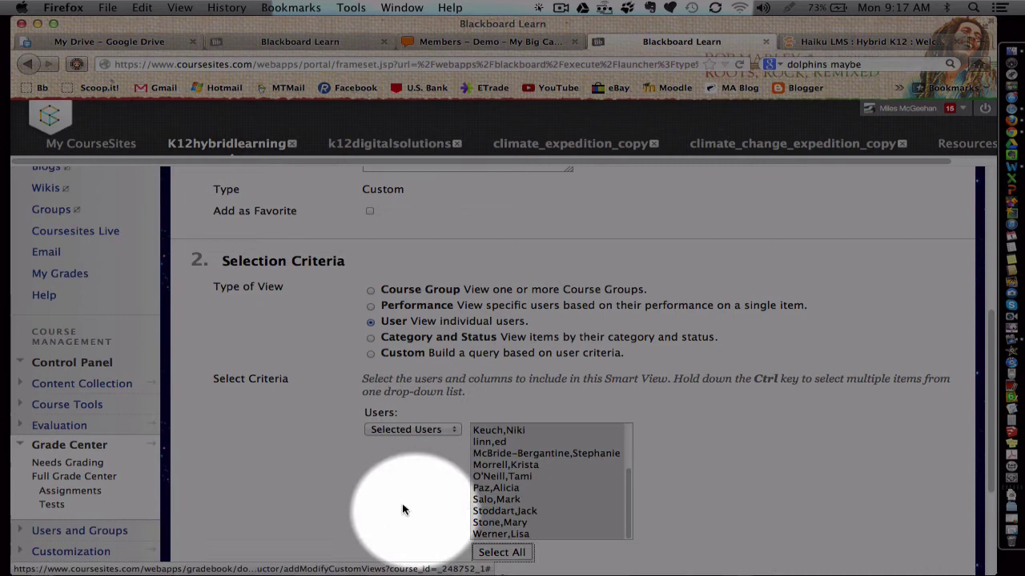
scroll(399, 501, down, 5)
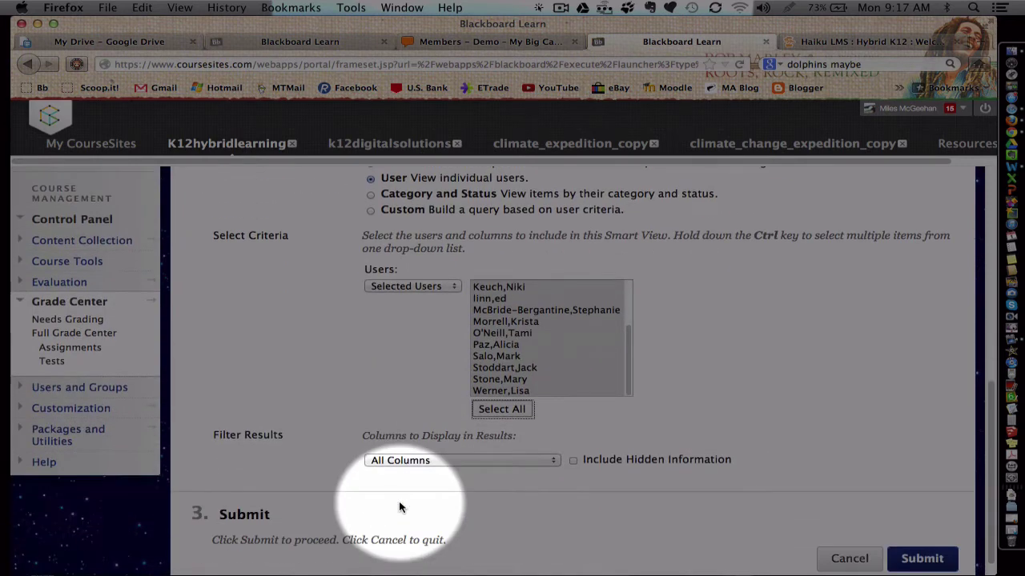
Display Selected Grading Periods Only, choosing Spring Semester 2013.
click(385, 461)
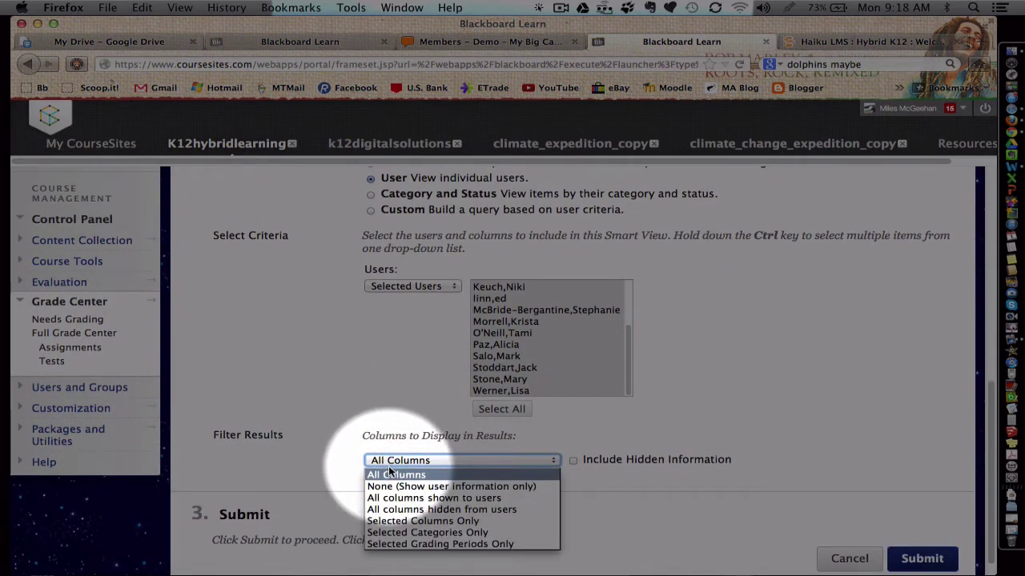
click(425, 544)
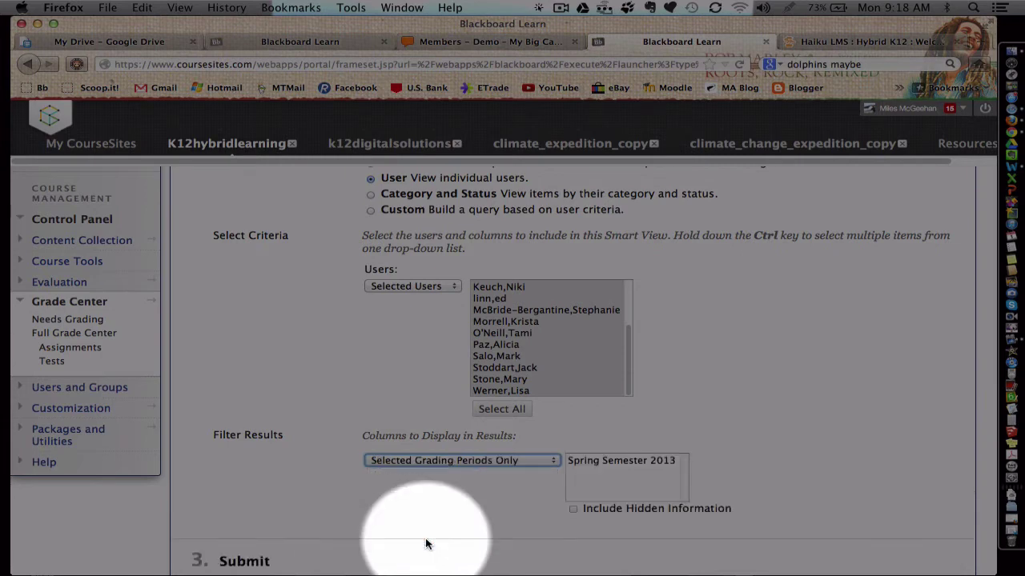
click(598, 462)
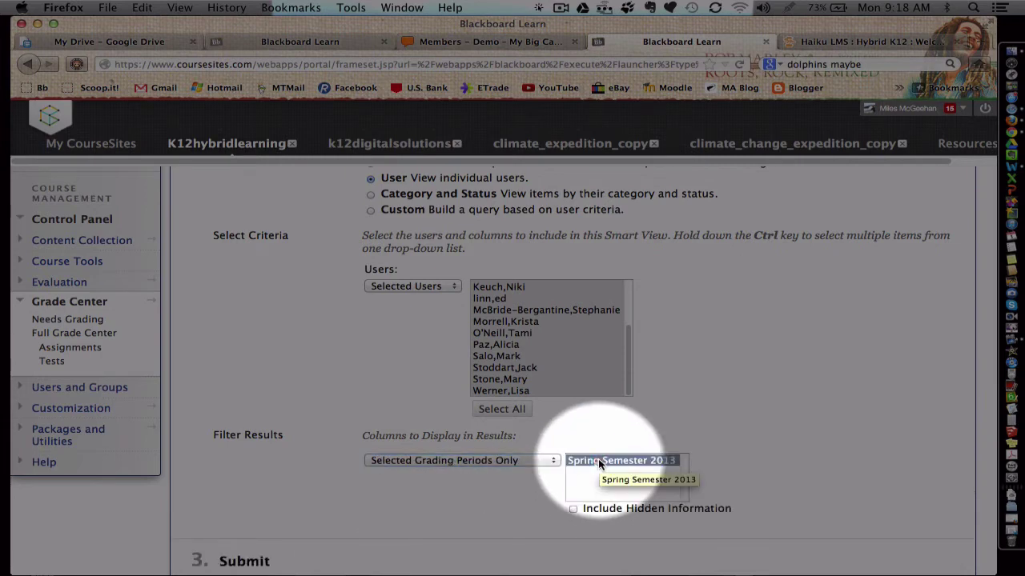
click(711, 405)
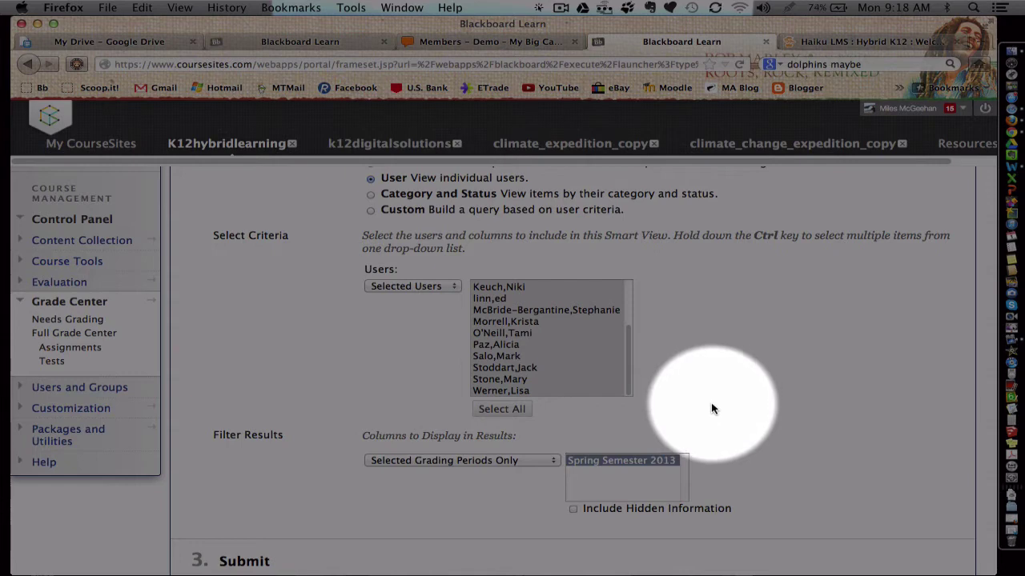
scroll(708, 404, up, 3)
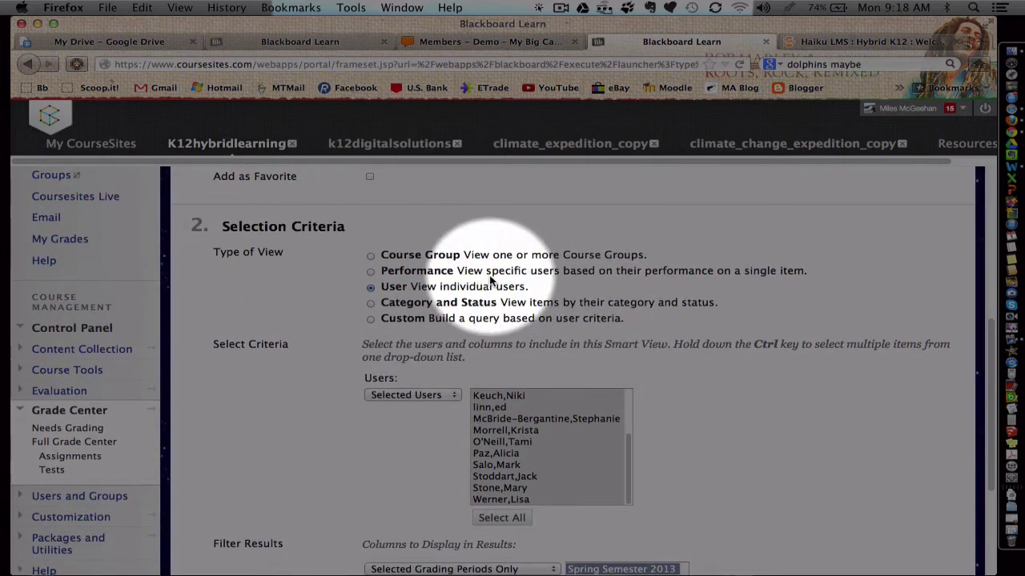
scroll(412, 278, up, 3)
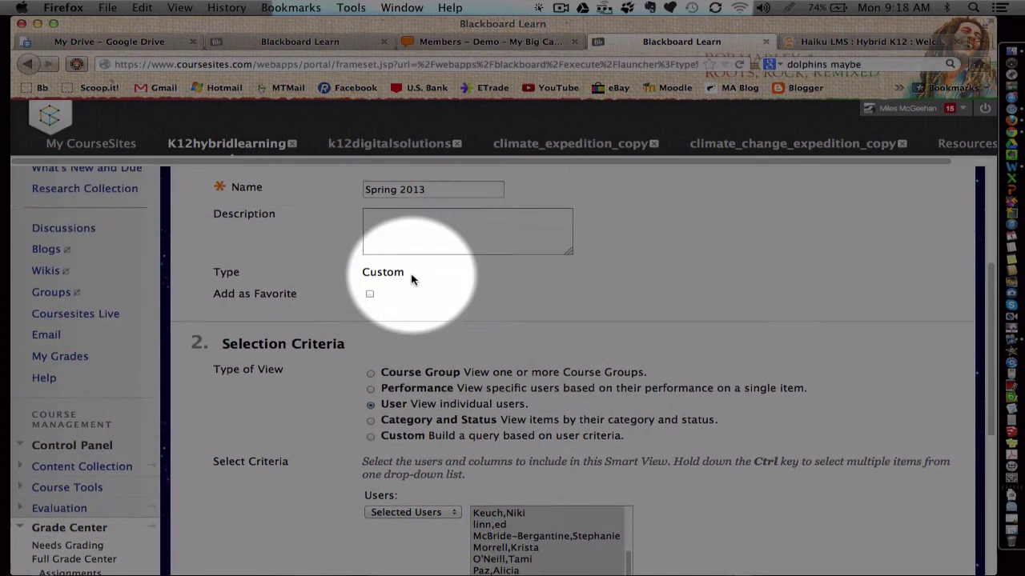
scroll(410, 280, down, 3)
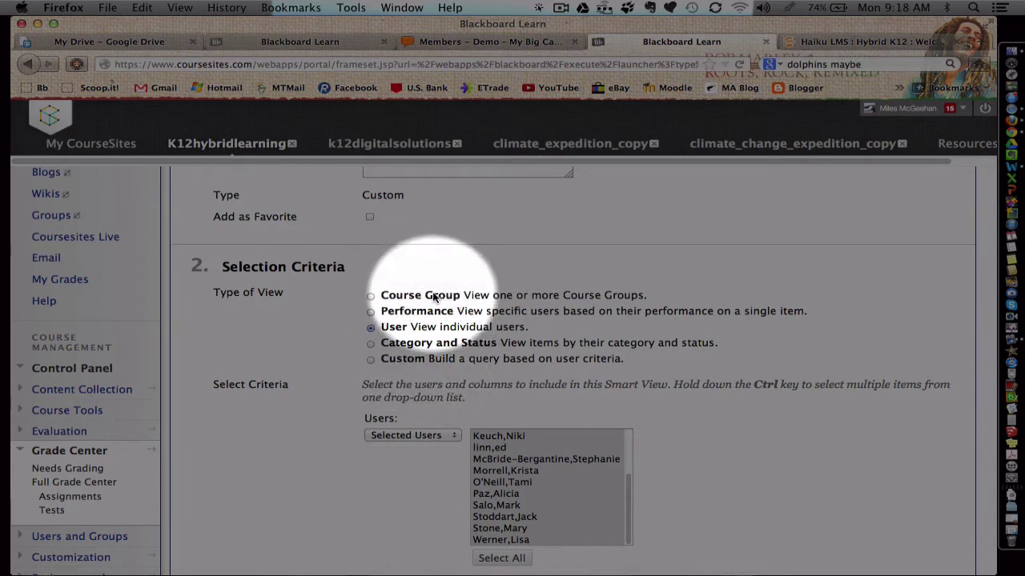
scroll(513, 356, down, 3)
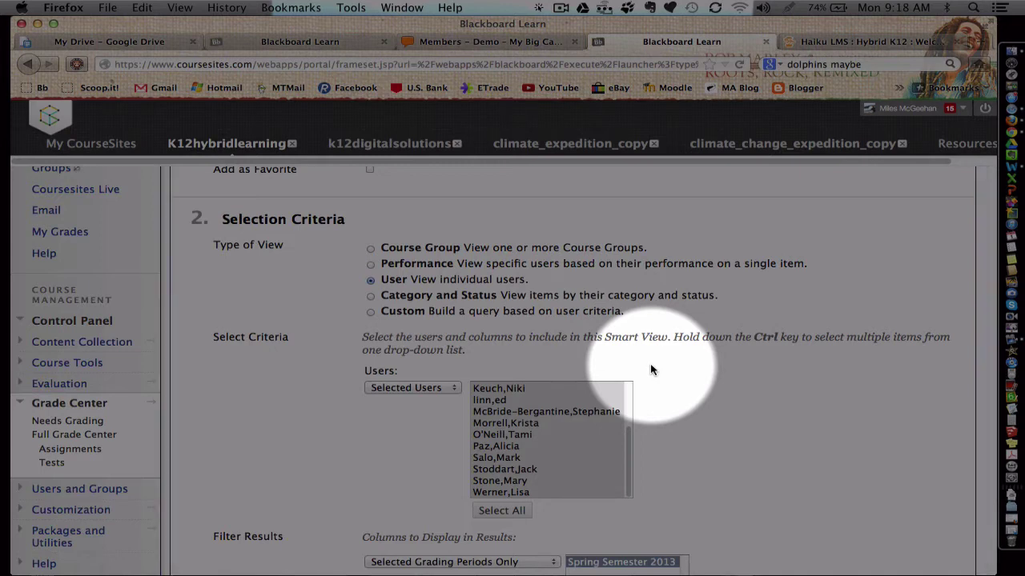
scroll(650, 369, down, 5)
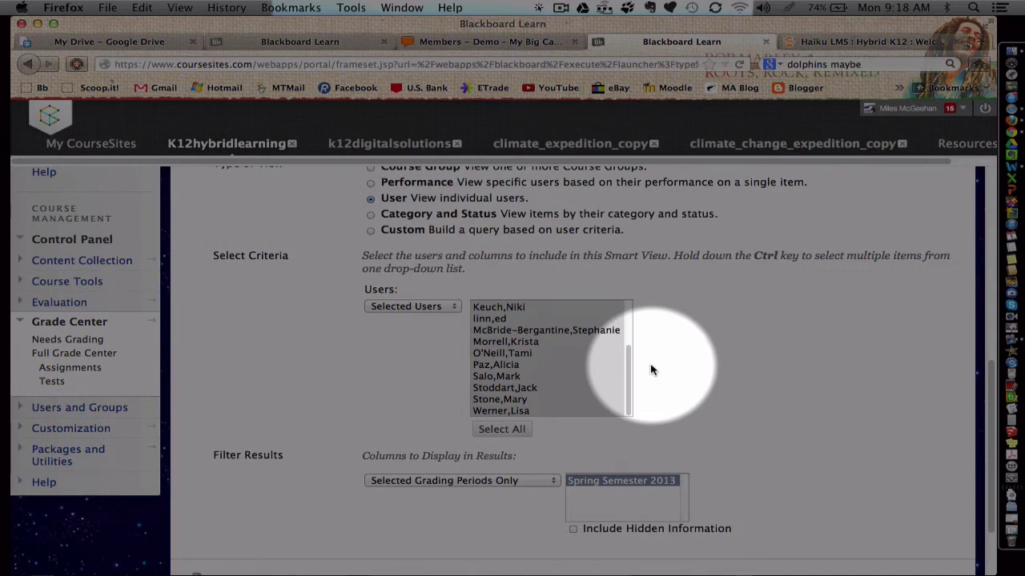
scroll(650, 369, down, 3)
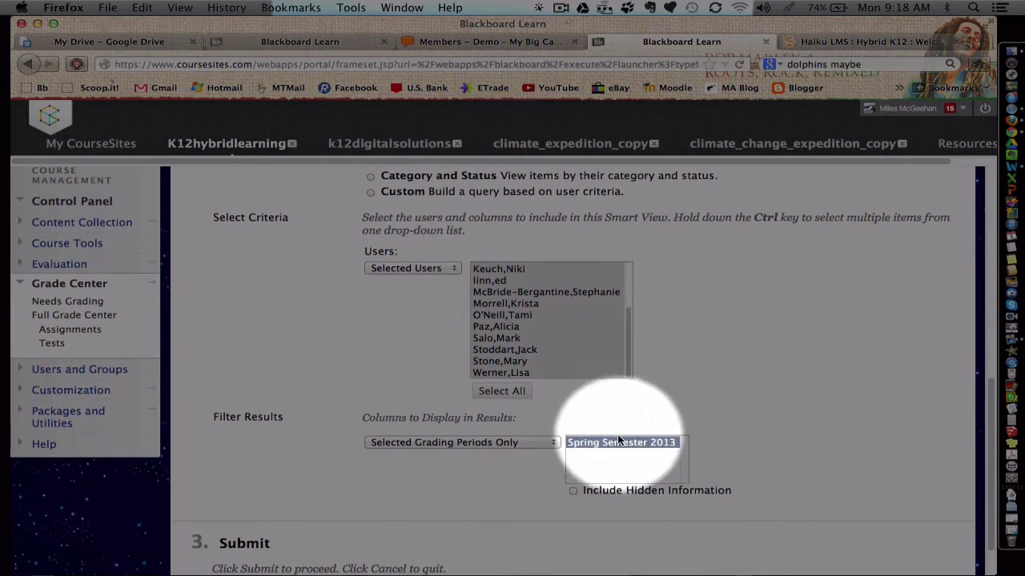
scroll(810, 440, down, 3)
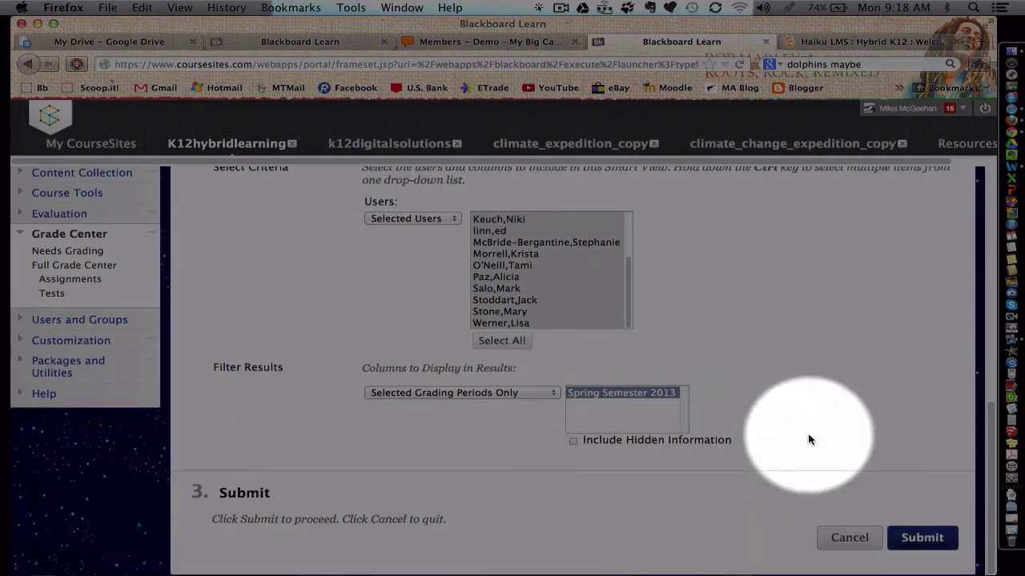
Submit the Spring 2013 smart view and star it as a favorite.
click(928, 543)
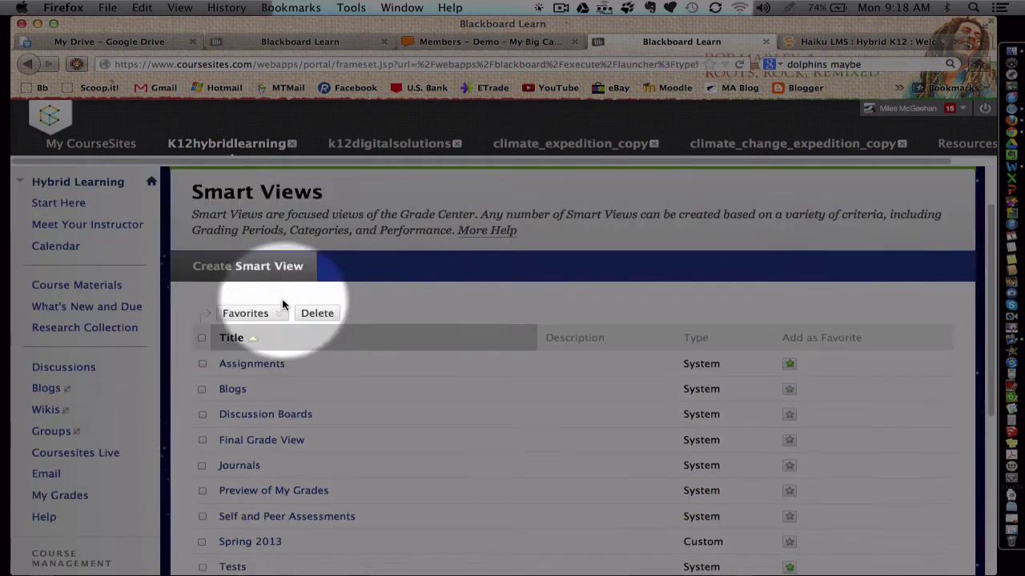
scroll(284, 302, down, 3)
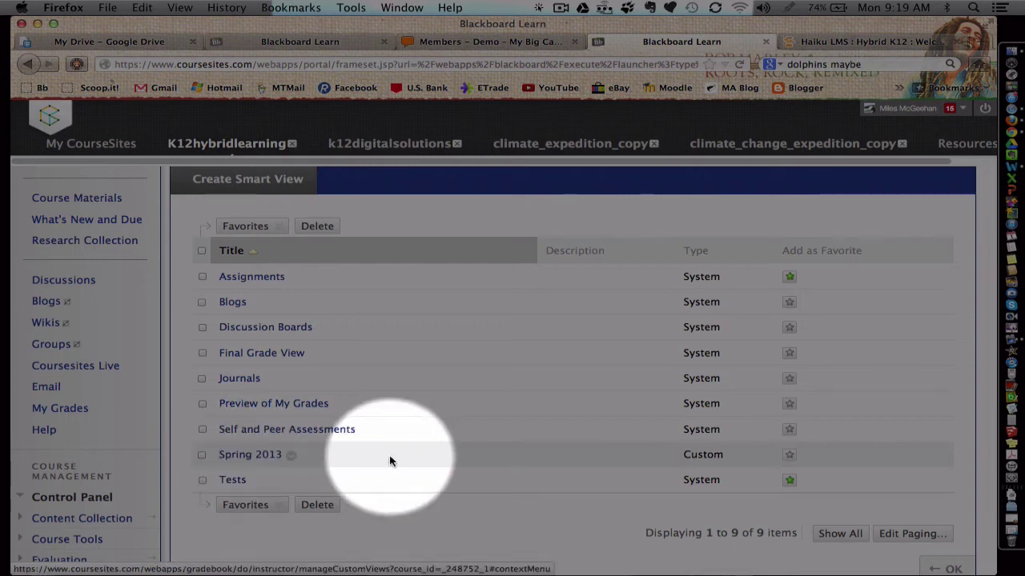
click(789, 455)
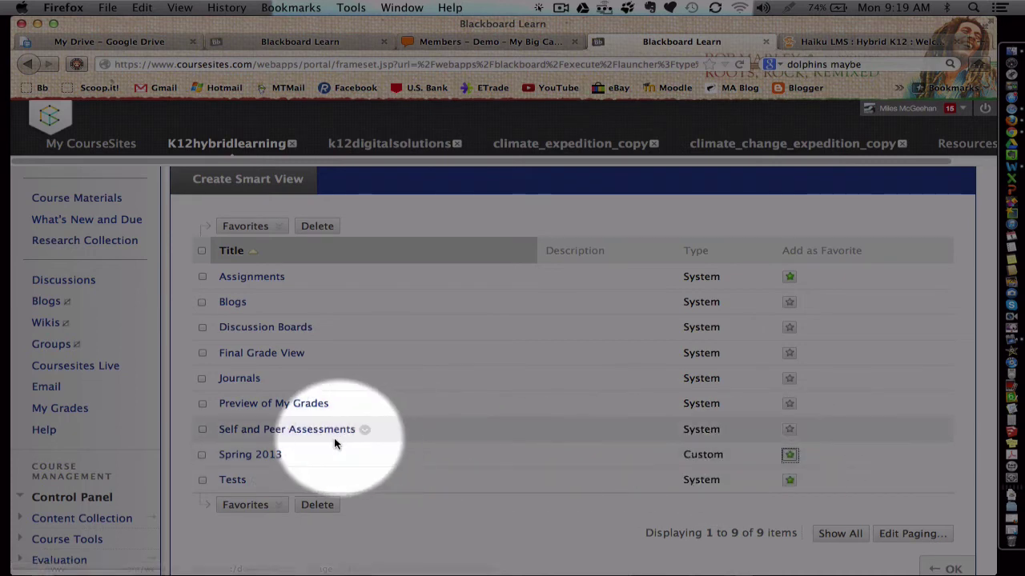
scroll(84, 452, down, 3)
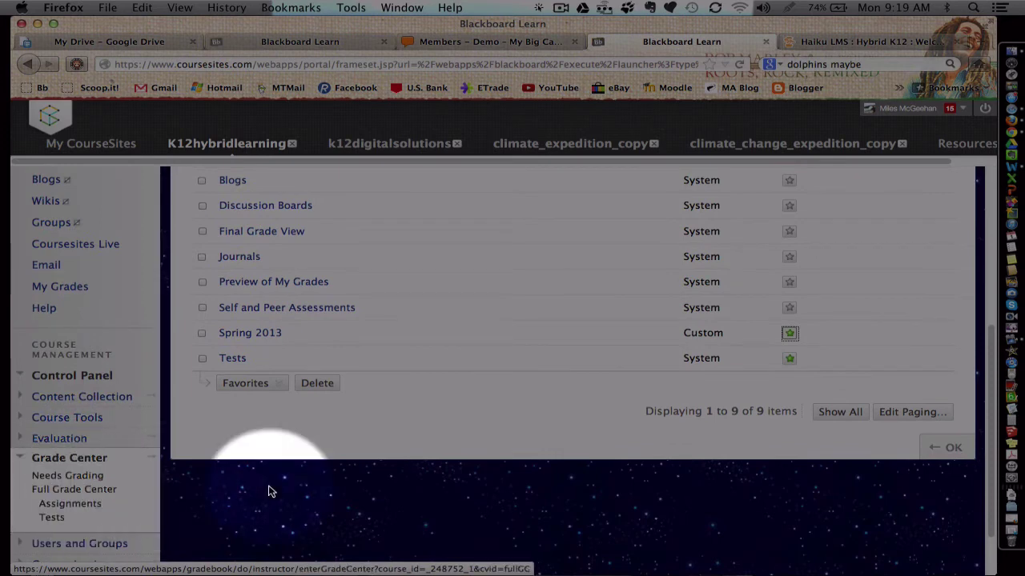
Open Spring 2013 under Grade Center in the Control Panel and review its grade grid.
click(933, 446)
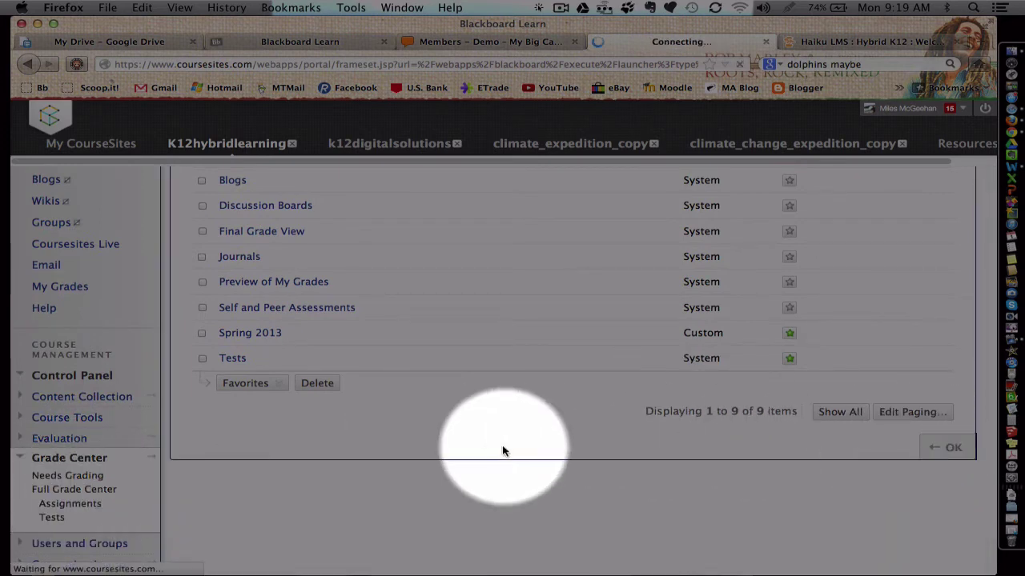
scroll(68, 491, down, 3)
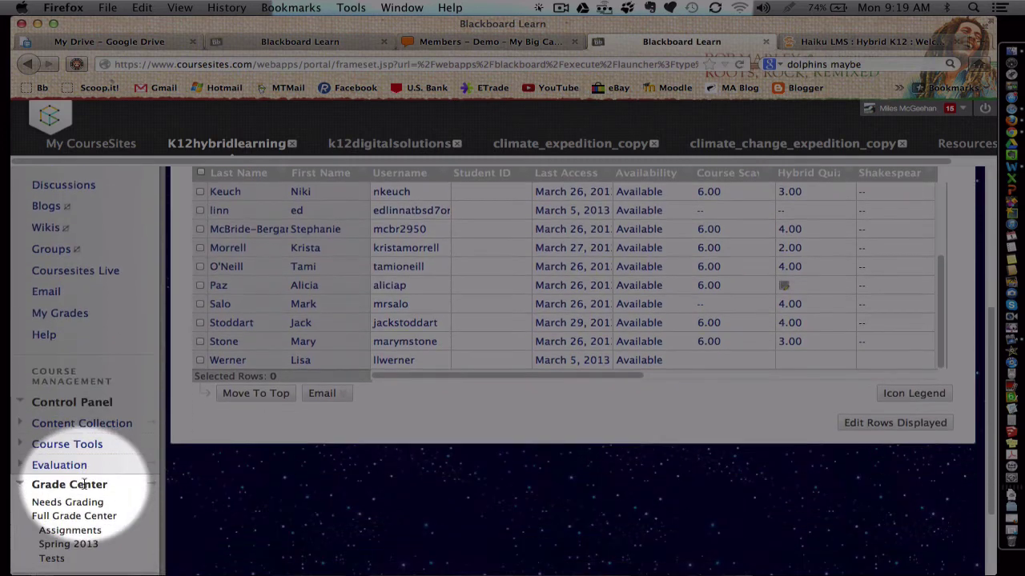
scroll(80, 492, down, 1)
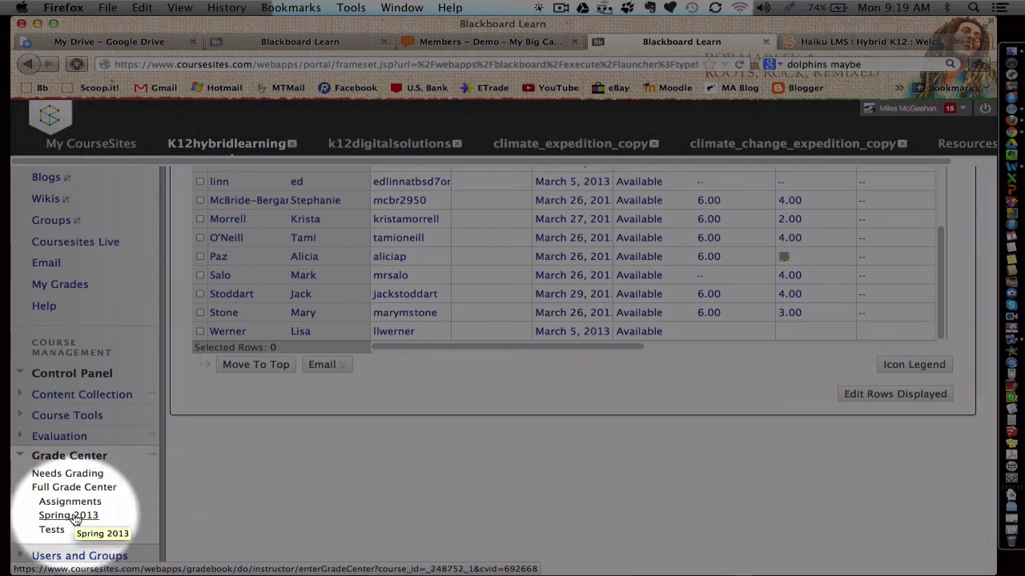
click(74, 518)
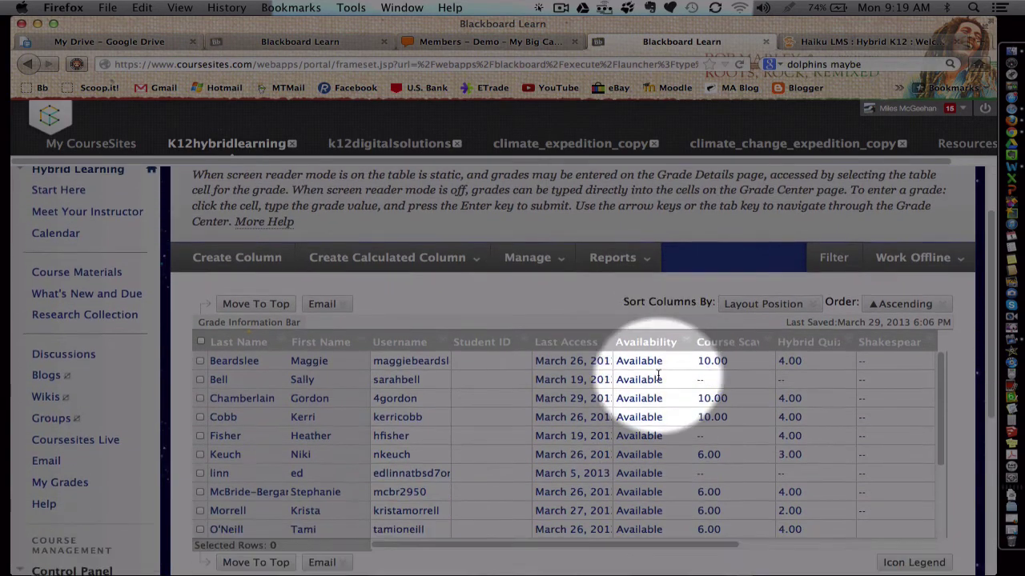
scroll(658, 376, down, 5)
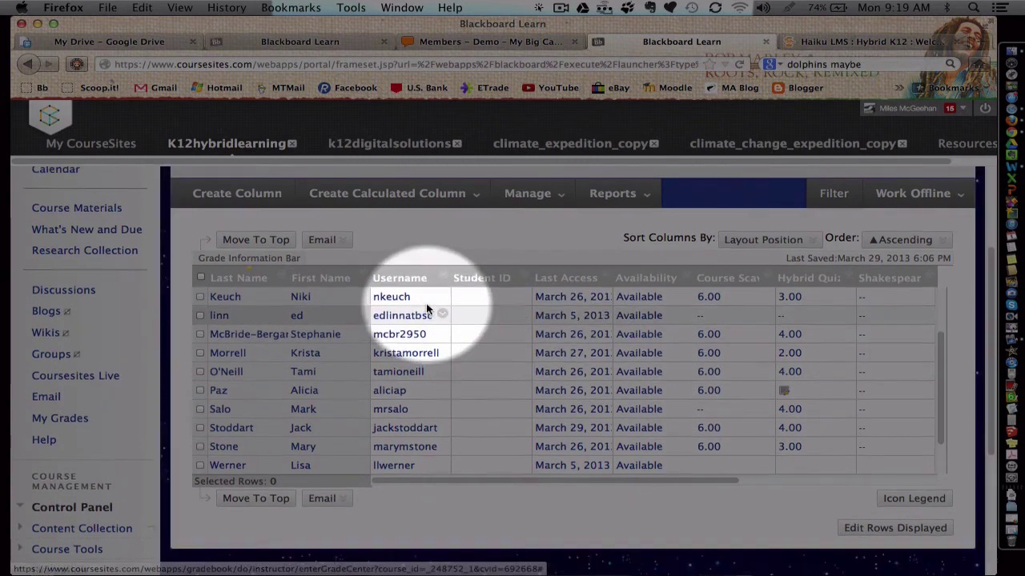
scroll(617, 352, up, 5)
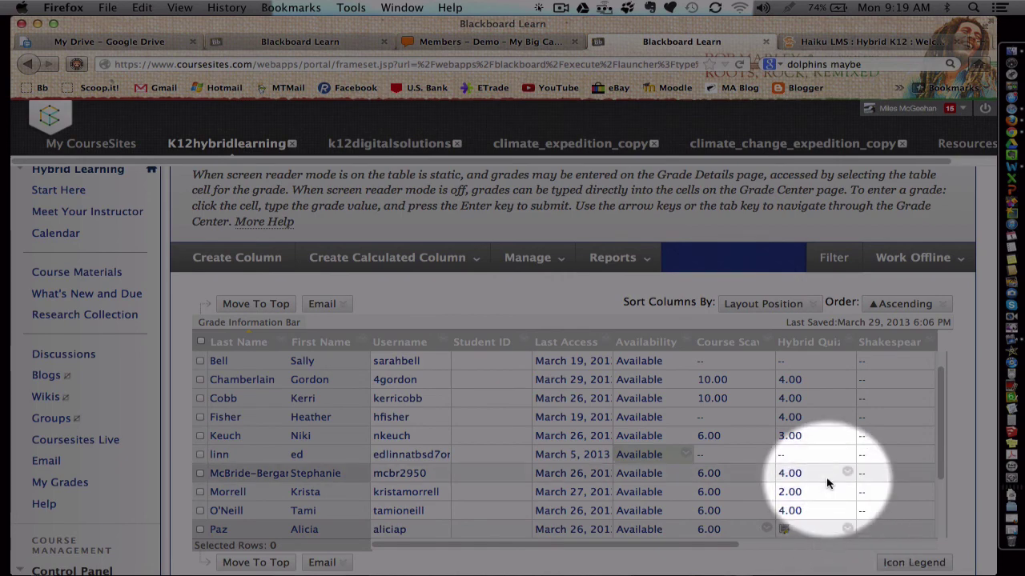
scroll(828, 482, down, 4)
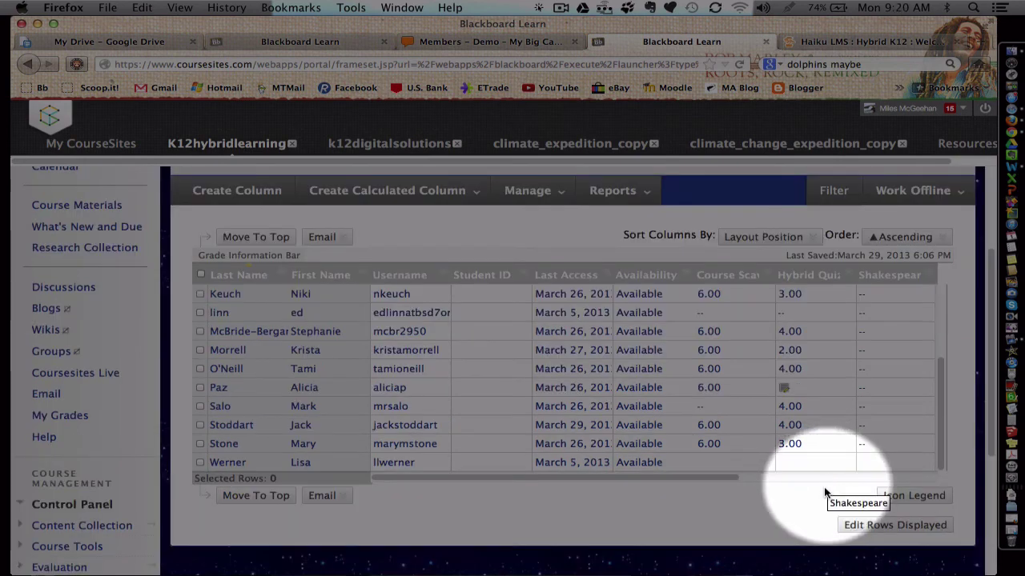